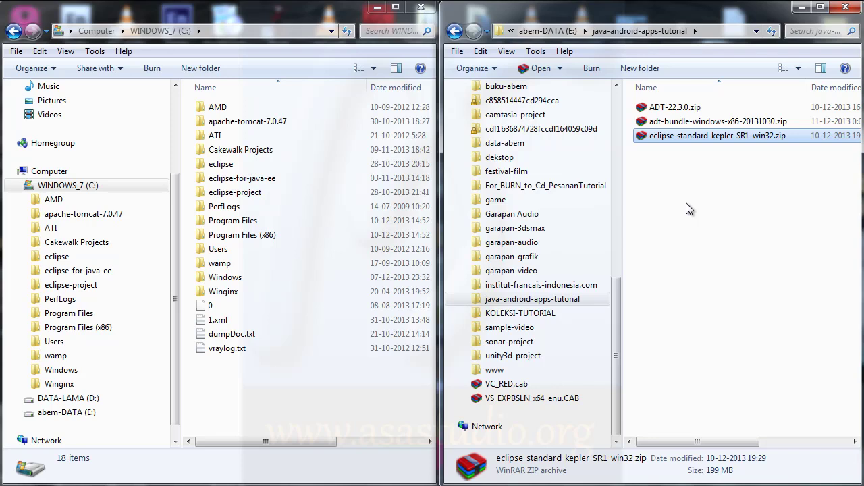
Open the eclipse-standard-kepler-SR1-win32.zip archive and show the contents of its eclipse folder.
{"action": "double_click", "coordinate": [680, 139]}
{"action": "left_click_drag", "start_coordinate": [645, 145], "coordinate": [651, 35]}
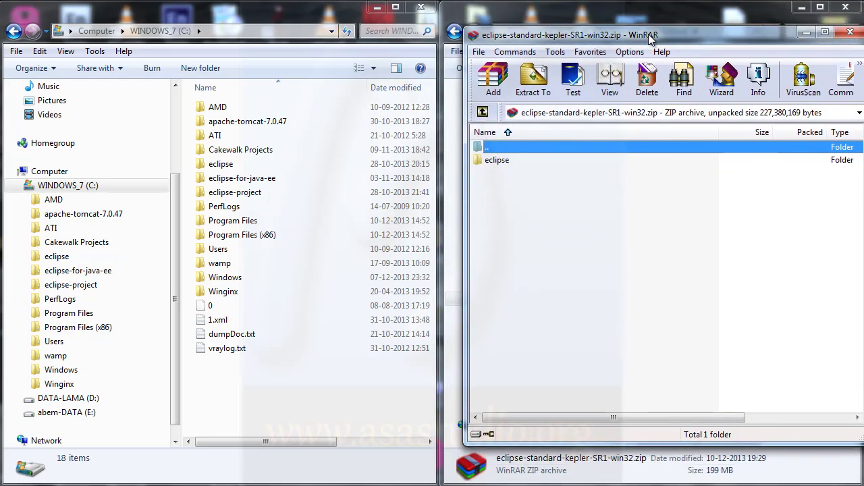
{"action": "double_click", "coordinate": [490, 162]}
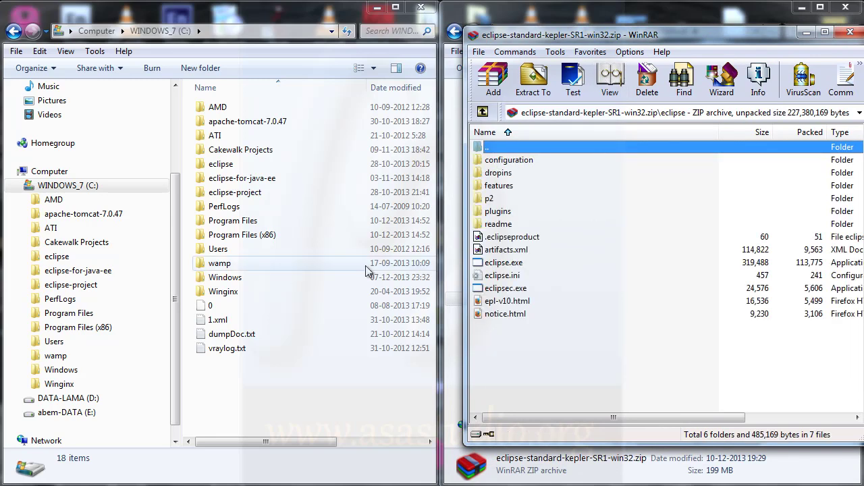
Create a folder named eclipse-android-id-tuts in the root of the C: drive.
{"action": "left_click", "coordinate": [141, 189]}
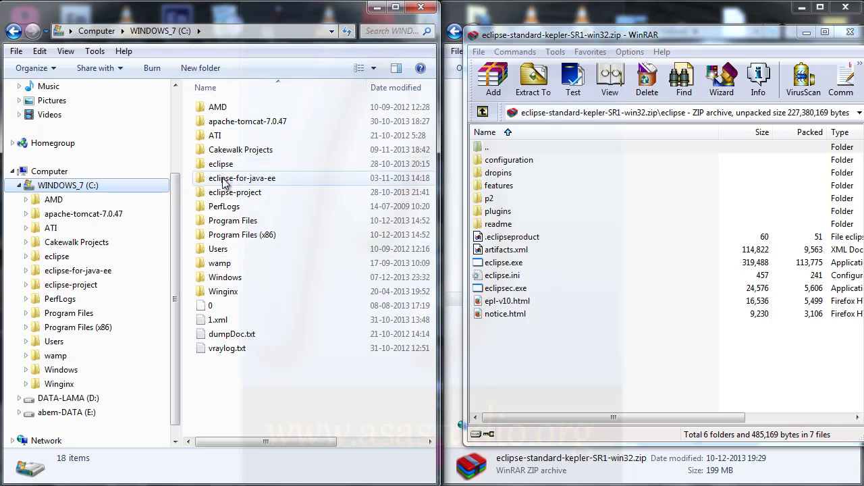
{"action": "left_click", "coordinate": [199, 68]}
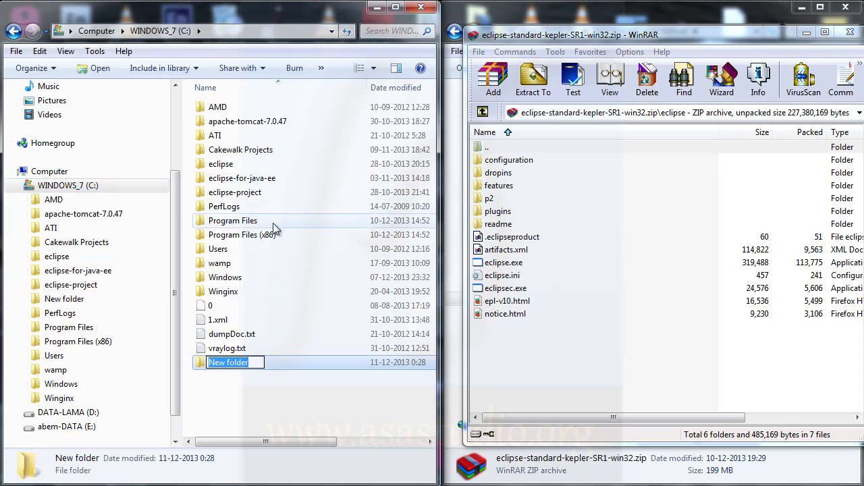
{"action": "type", "text": "ecl"}
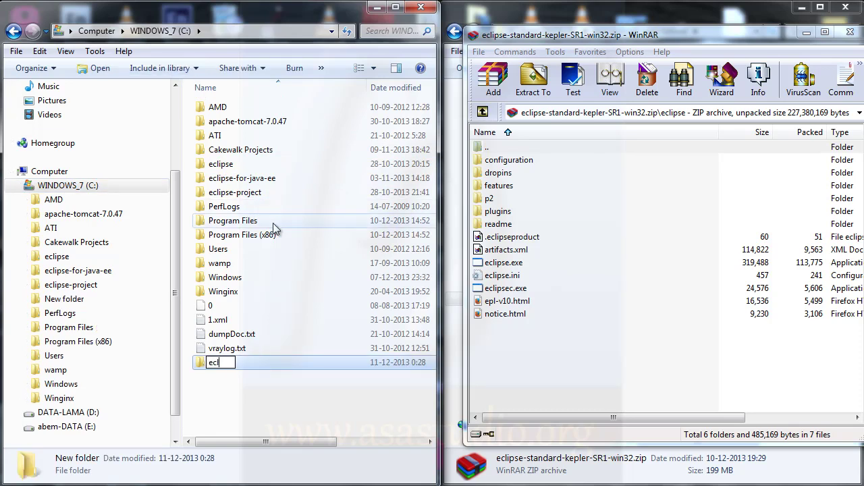
{"action": "type", "text": "ipse-andr"}
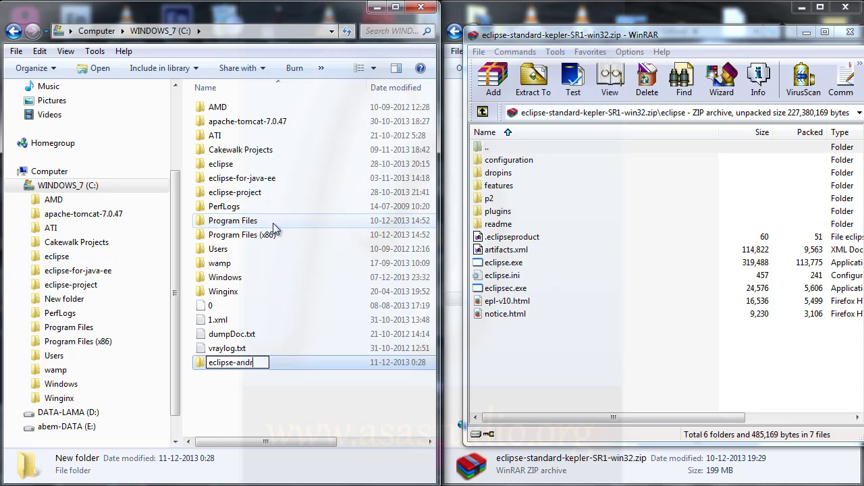
{"action": "type", "text": "oid-id-tuts"}
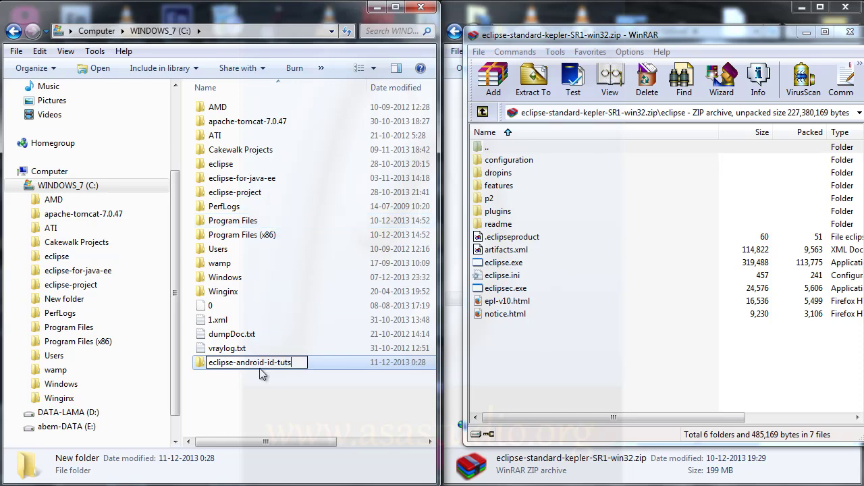
{"action": "left_click", "coordinate": [257, 397]}
Extract all files and folders of the archive's eclipse folder into eclipse-android-id-tuts and close the archive.
{"action": "left_click", "coordinate": [246, 367]}
{"action": "double_click", "coordinate": [246, 366]}
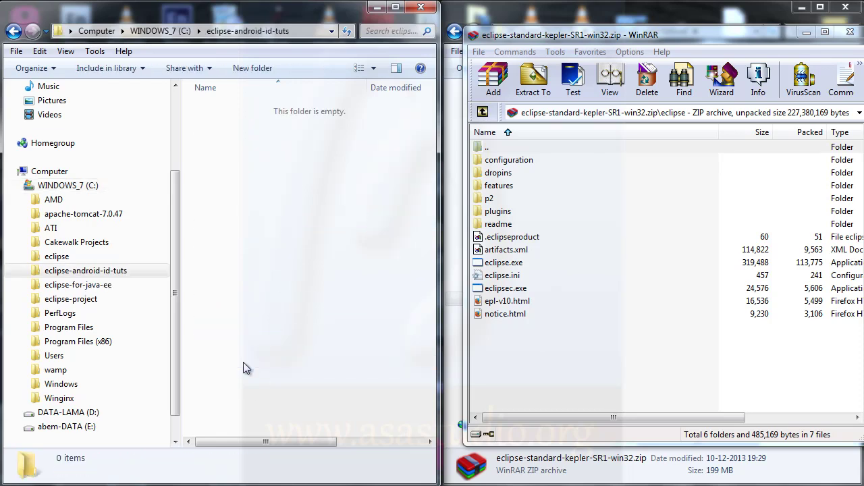
{"action": "left_click_drag", "start_coordinate": [479, 353], "coordinate": [341, 210]}
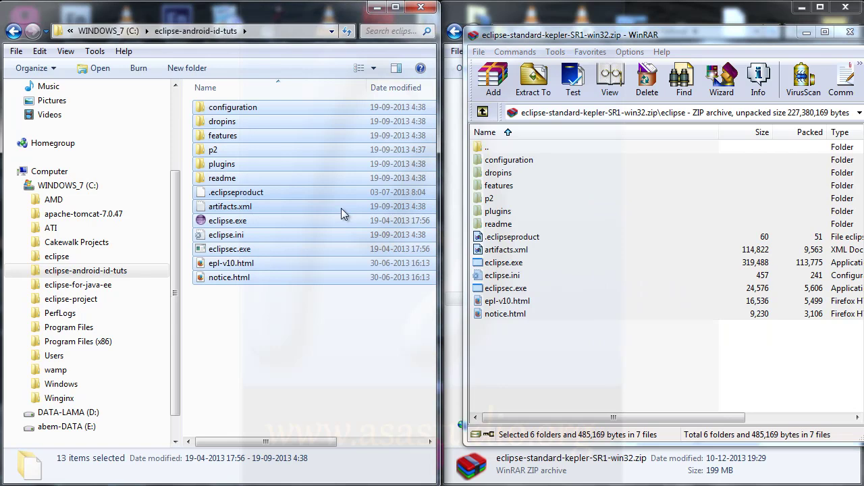
{"action": "left_click", "coordinate": [850, 32]}
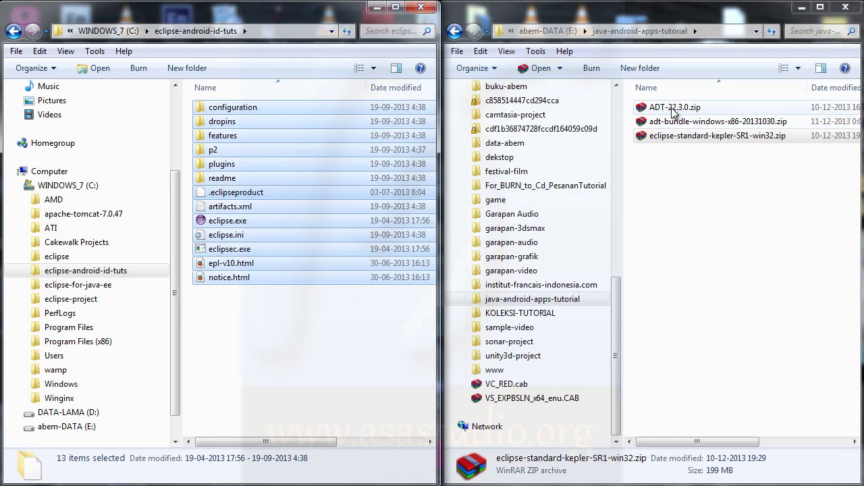
Copy ADT-22.3.0.zip from java-android-apps-tutorial to the root of the C: drive.
{"action": "left_click", "coordinate": [57, 189]}
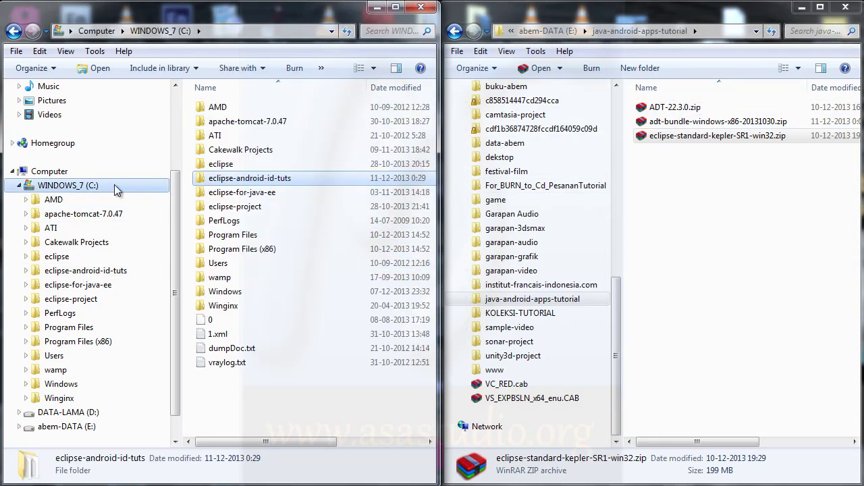
{"action": "left_click", "coordinate": [667, 110]}
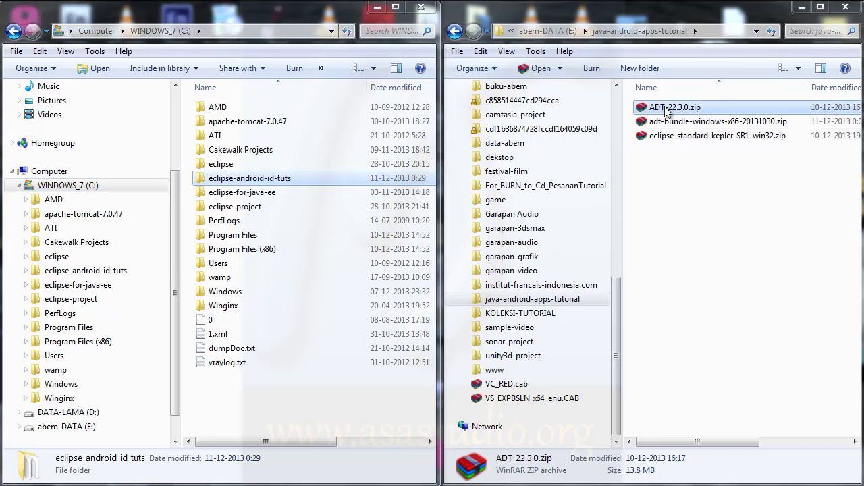
{"action": "right_click", "coordinate": [667, 108]}
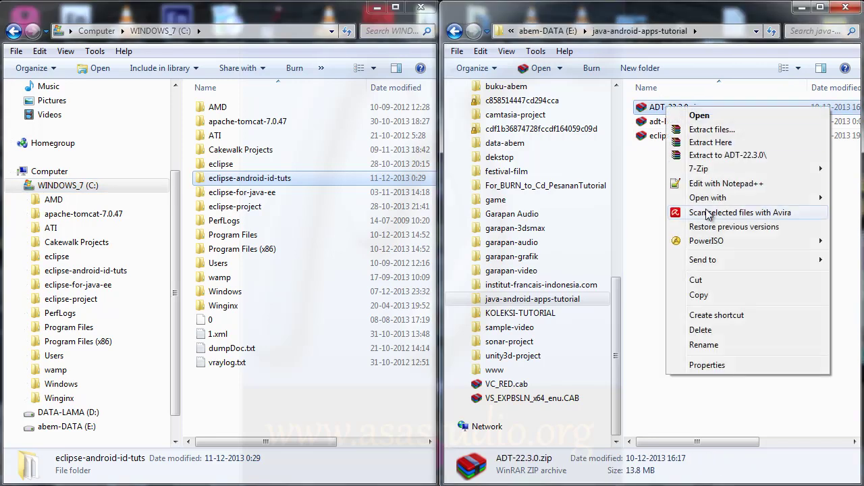
{"action": "left_click", "coordinate": [710, 296]}
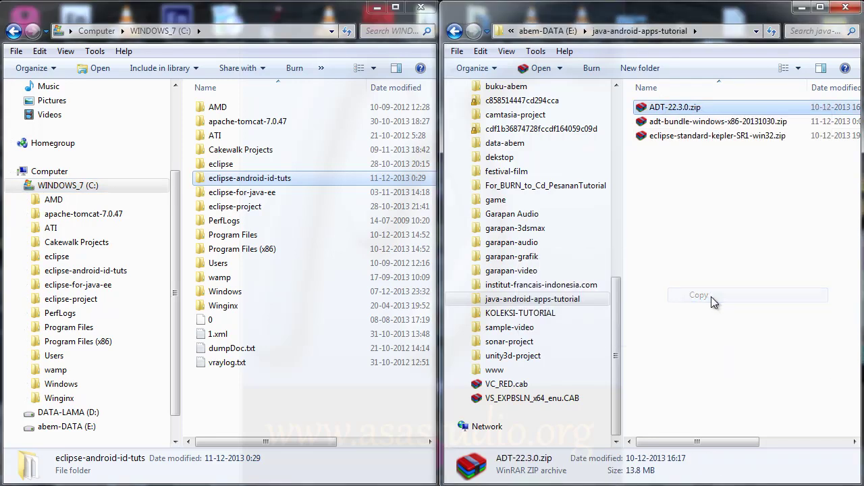
{"action": "right_click", "coordinate": [269, 412]}
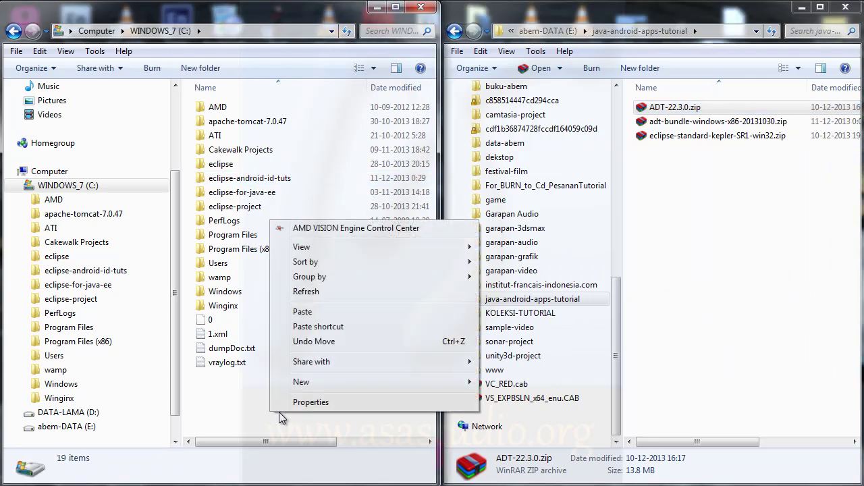
{"action": "left_click", "coordinate": [312, 313]}
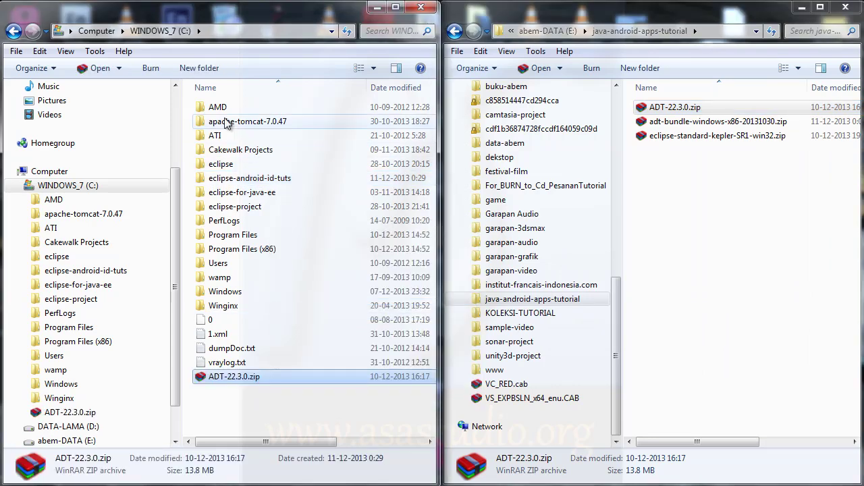
Launch eclipse.exe from the eclipse-android-id-tuts folder and browse for a workspace directory.
{"action": "double_click", "coordinate": [242, 179]}
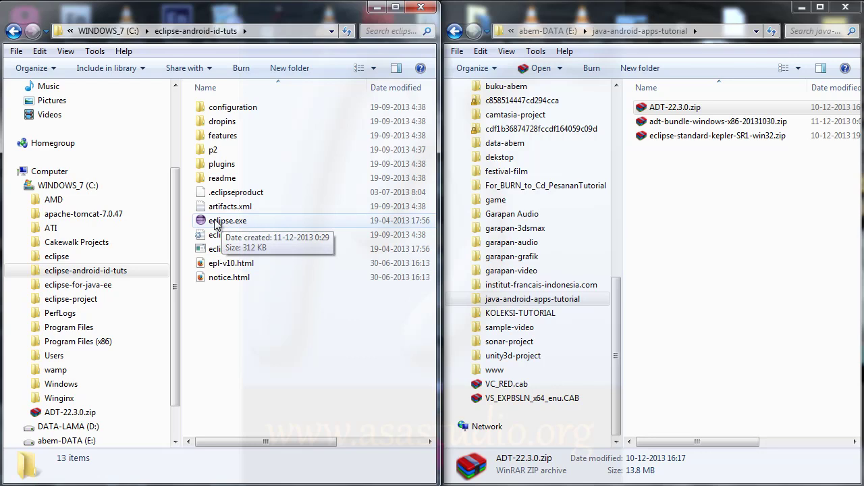
{"action": "double_click", "coordinate": [214, 223]}
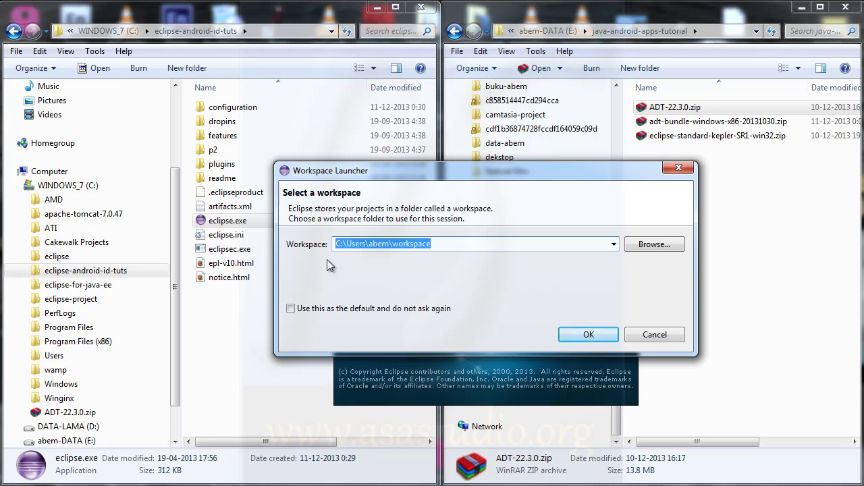
{"action": "left_click", "coordinate": [665, 245]}
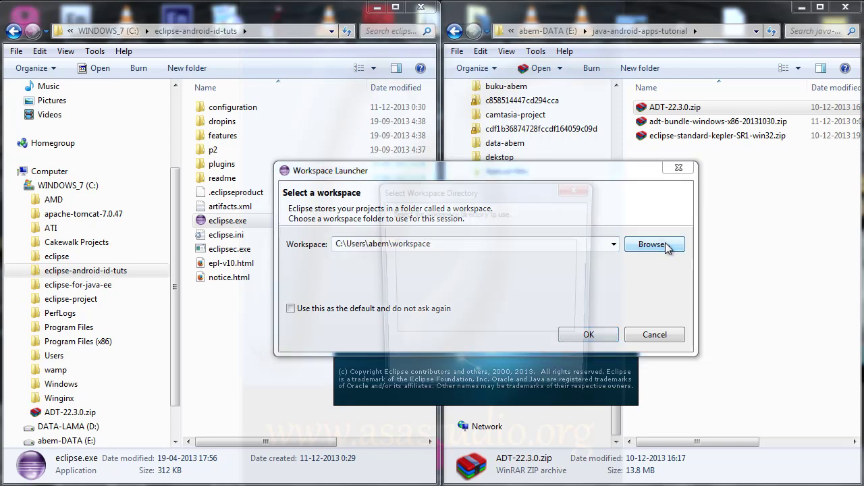
Select the eclipse-project folder on the C: drive as the parent location for the workspace.
{"action": "left_click_drag", "start_coordinate": [575, 295], "coordinate": [583, 313]}
{"action": "left_click", "coordinate": [398, 246]}
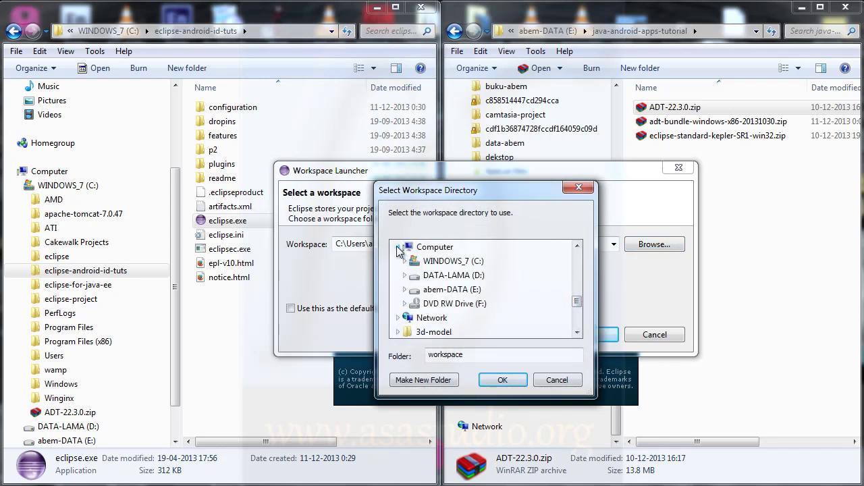
{"action": "left_click", "coordinate": [405, 261]}
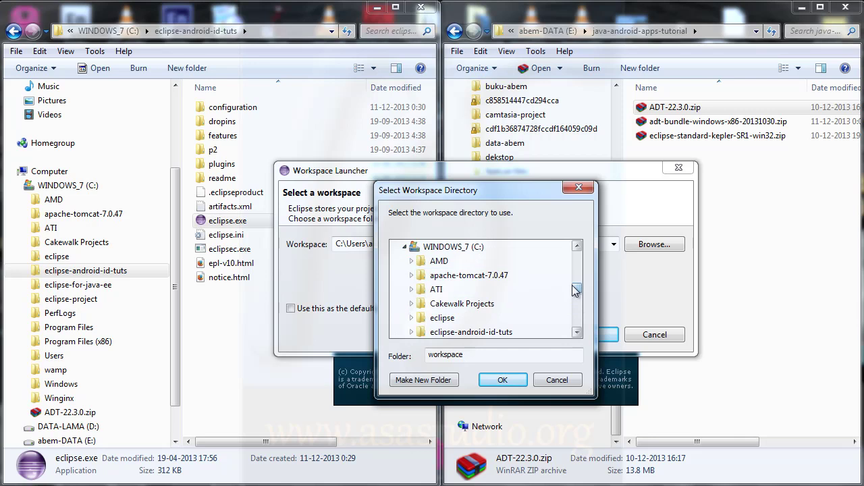
{"action": "left_click", "coordinate": [577, 332]}
{"action": "left_click", "coordinate": [577, 331]}
{"action": "left_click", "coordinate": [577, 331]}
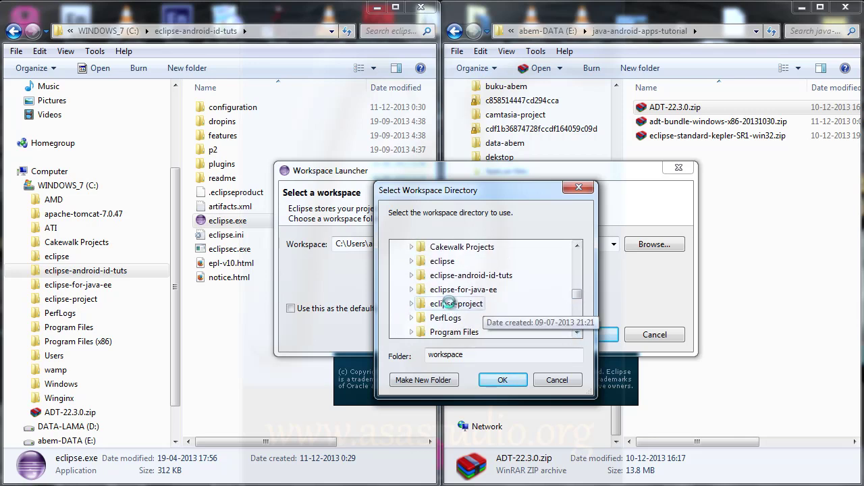
{"action": "left_click", "coordinate": [451, 307]}
{"action": "left_click", "coordinate": [578, 333]}
{"action": "left_click", "coordinate": [578, 333]}
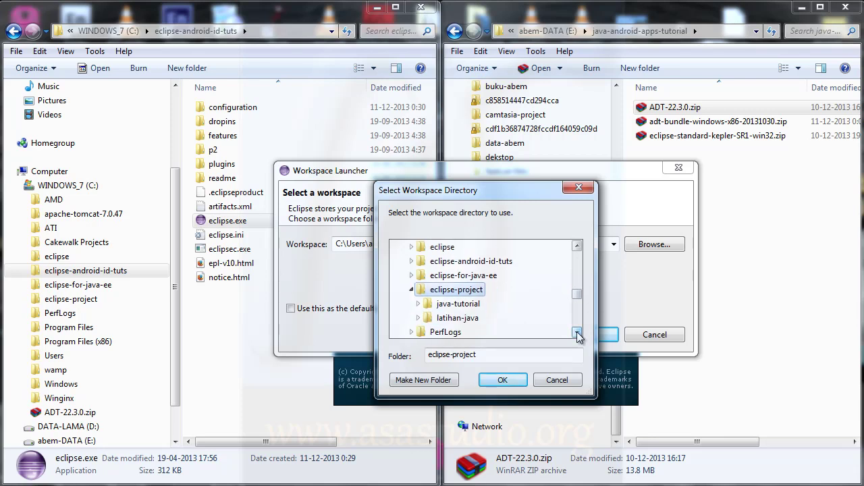
Create a subfolder named java-android-untuk-pemula in eclipse-project and choose it as the workspace directory.
{"action": "left_click", "coordinate": [413, 380]}
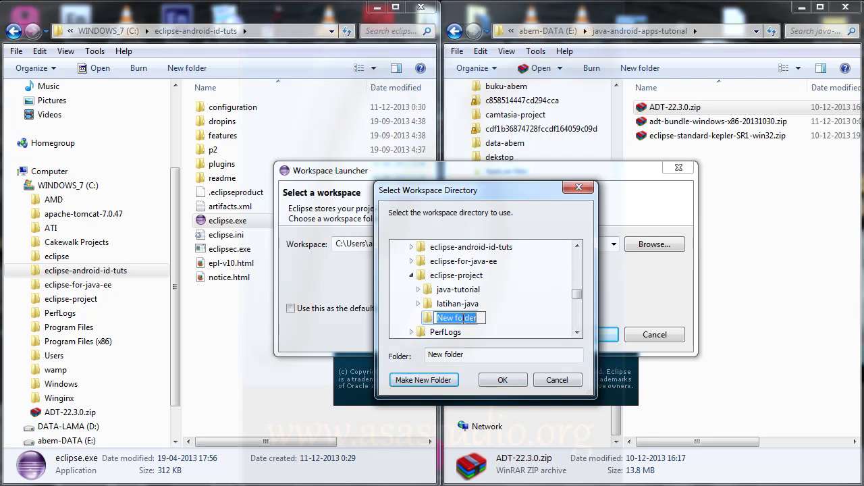
{"action": "type", "text": "java-androi"}
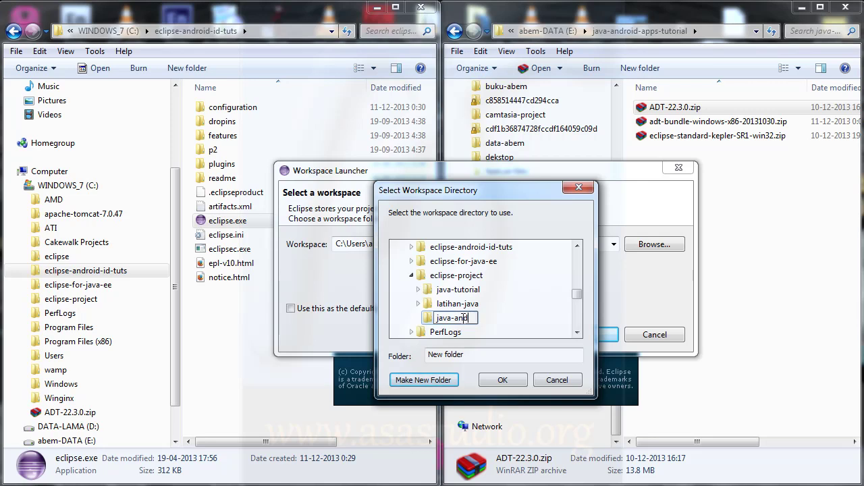
{"action": "type", "text": "d-untuk-pemula"}
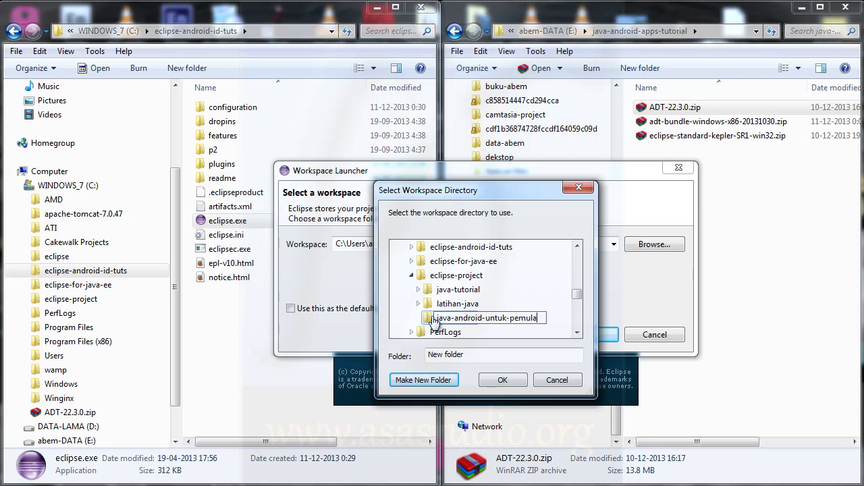
{"action": "left_click", "coordinate": [433, 321]}
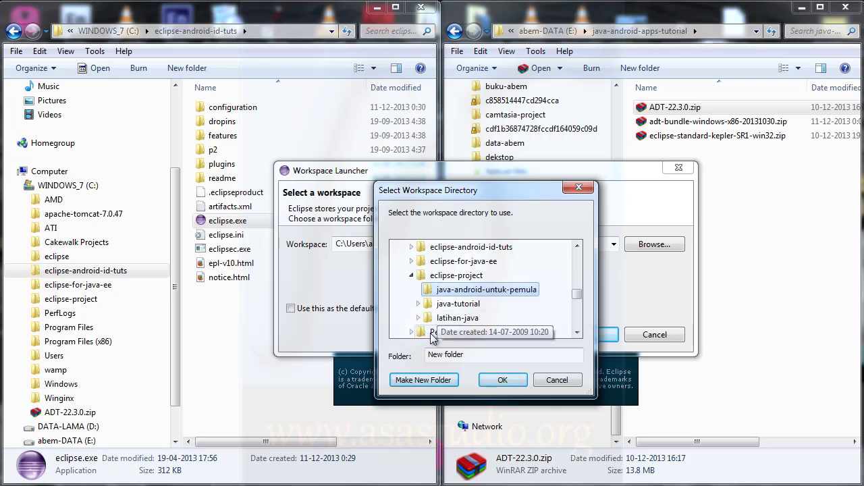
{"action": "left_click", "coordinate": [501, 380]}
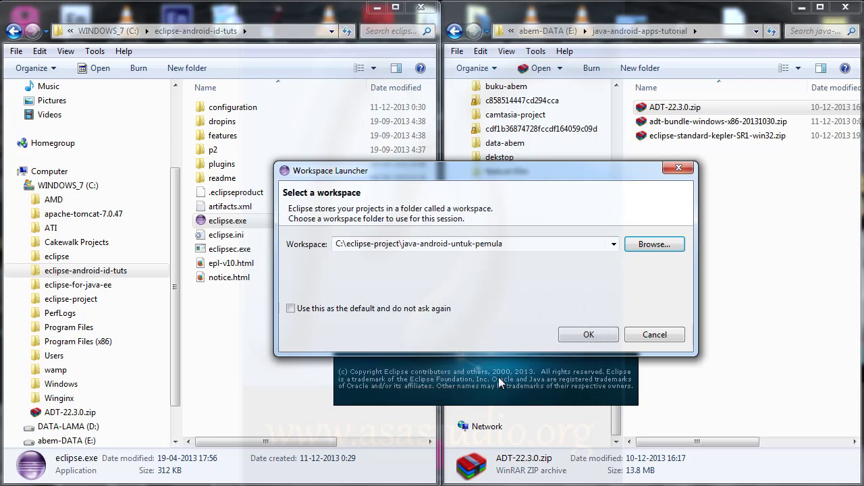
Start Eclipse with the chosen workspace and close the Welcome page.
{"action": "left_click", "coordinate": [588, 332]}
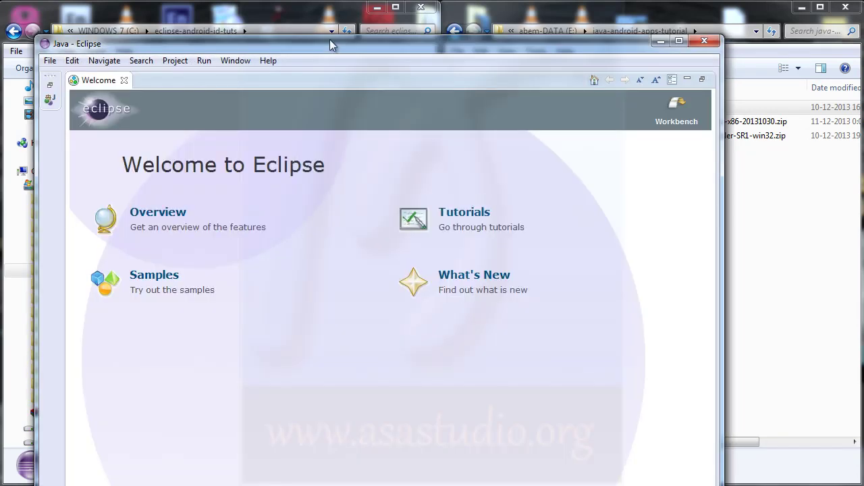
{"action": "left_click_drag", "start_coordinate": [331, 45], "coordinate": [294, 16]}
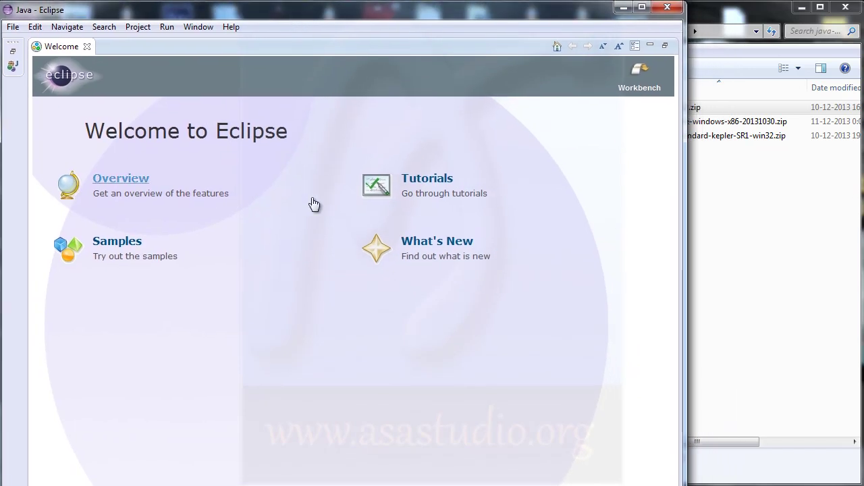
{"action": "left_click", "coordinate": [87, 47]}
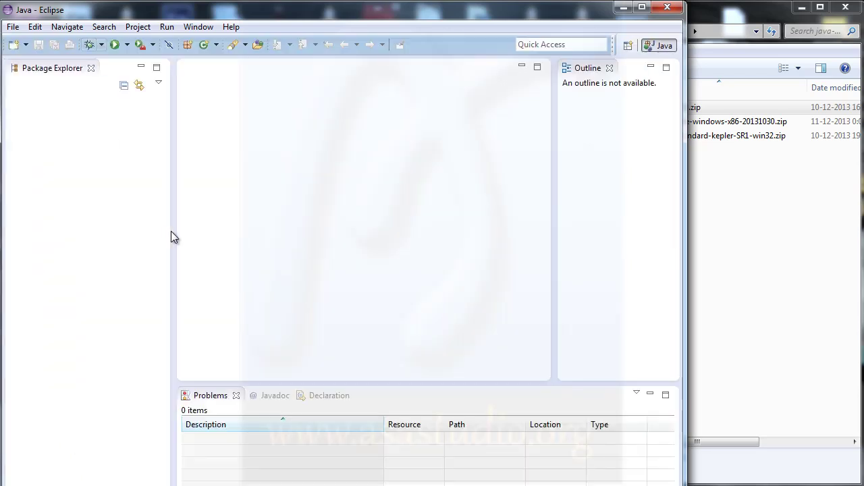
Start installing new software and add a repository located at the archive ADT-22.3.0.zip on the C: drive.
{"action": "left_click", "coordinate": [231, 27]}
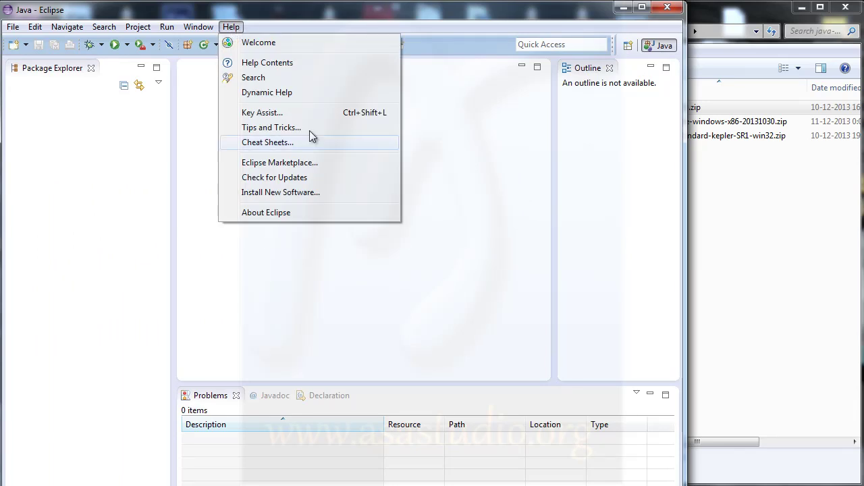
{"action": "left_click", "coordinate": [277, 192]}
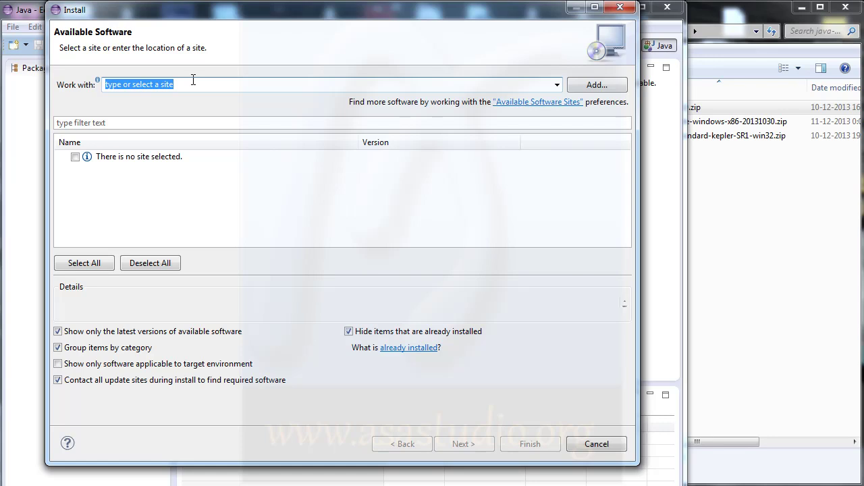
{"action": "left_click", "coordinate": [602, 85]}
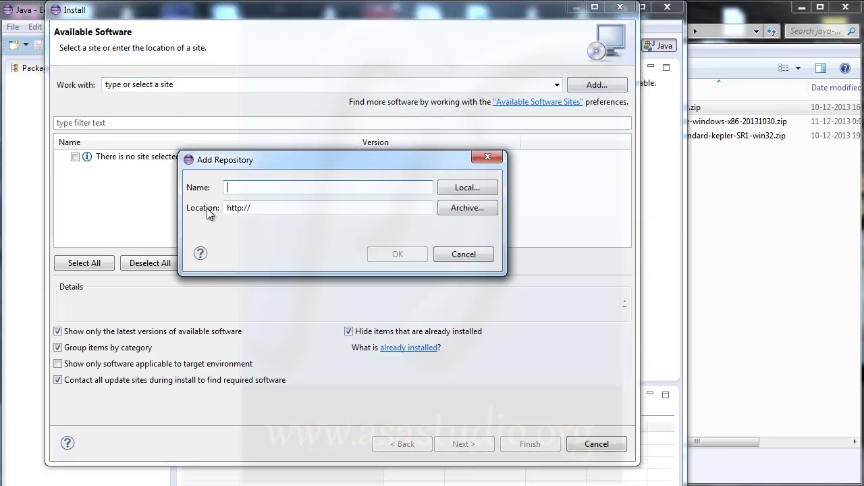
{"action": "left_click", "coordinate": [454, 210]}
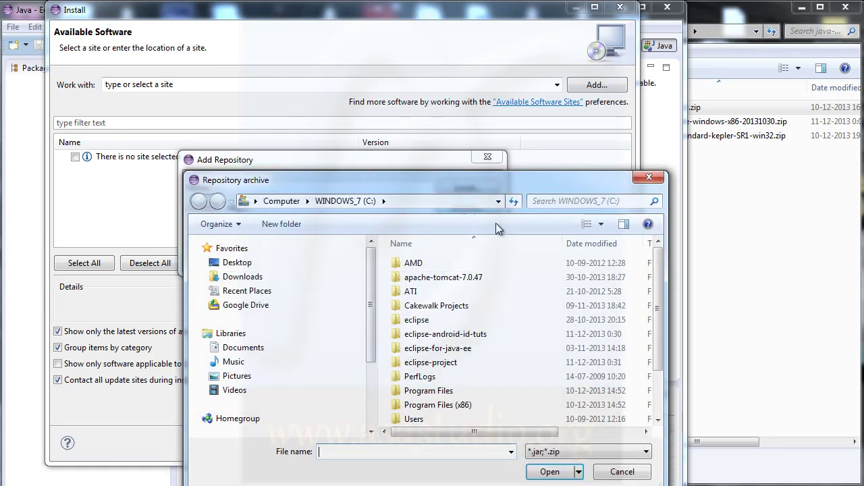
{"action": "left_click", "coordinate": [344, 201]}
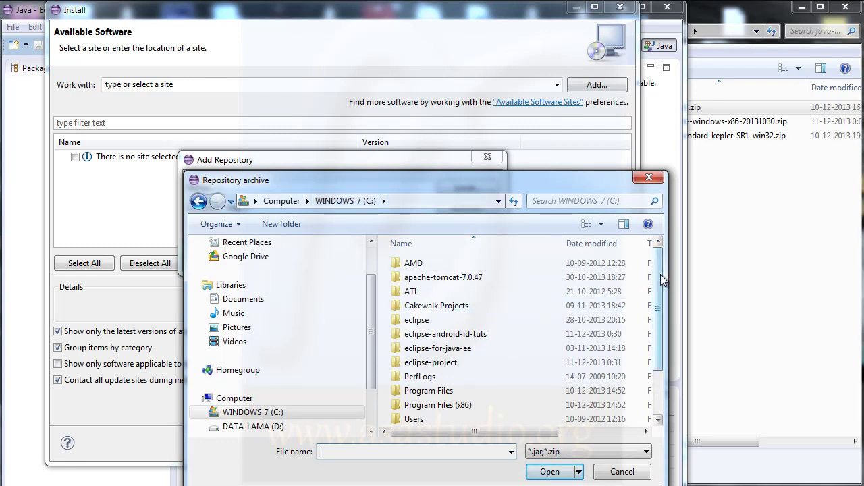
{"action": "left_click_drag", "start_coordinate": [661, 277], "coordinate": [666, 330]}
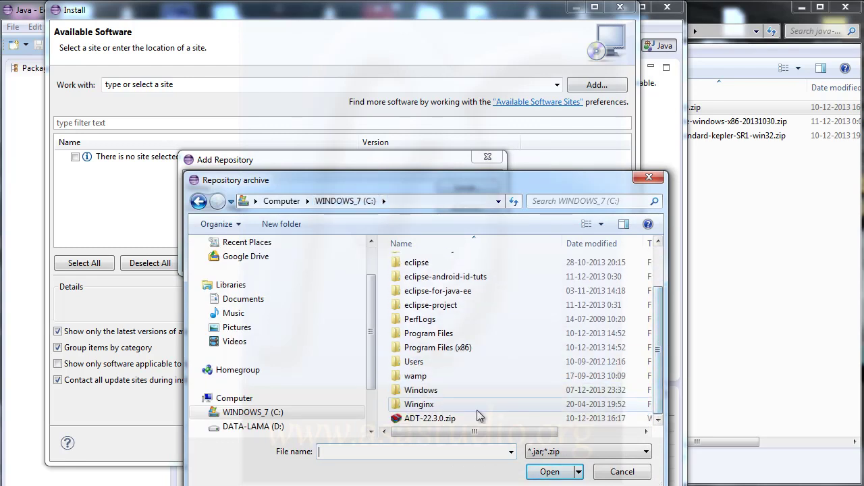
{"action": "left_click", "coordinate": [422, 418]}
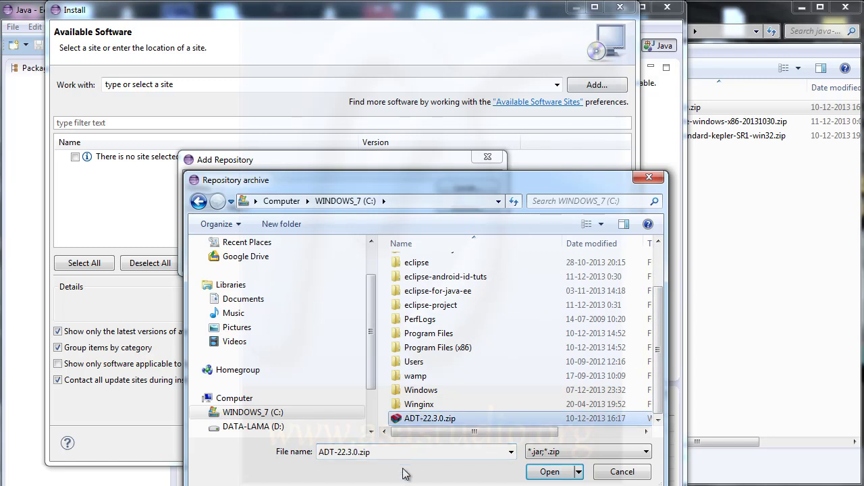
{"action": "left_click", "coordinate": [549, 472]}
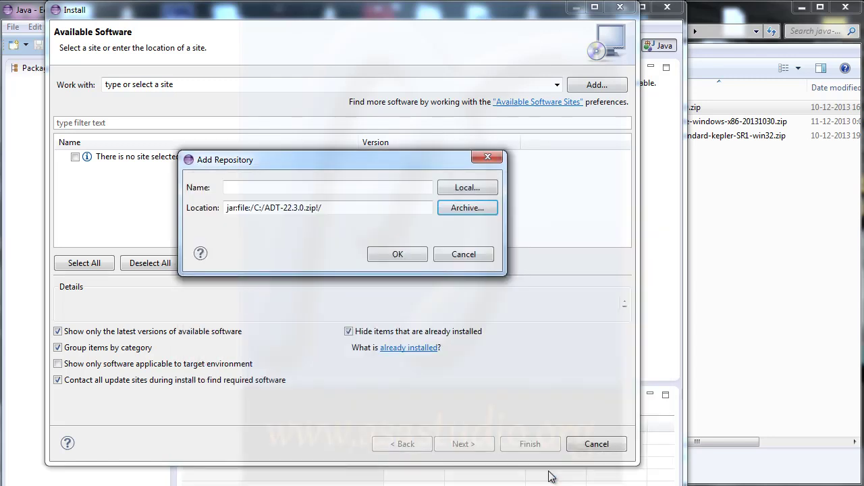
Name the new repository androidADT and add it as the installation source.
{"action": "left_click", "coordinate": [270, 187]}
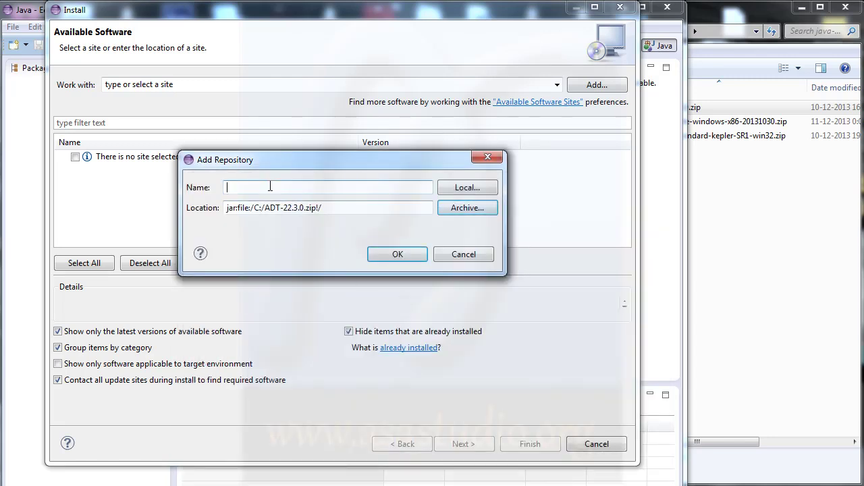
{"action": "type", "text": "android"}
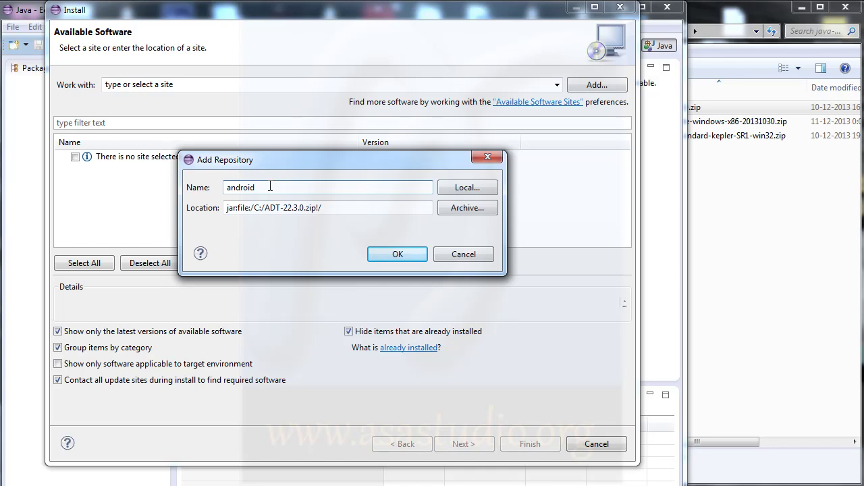
{"action": "type", "text": "ADT"}
{"action": "left_click", "coordinate": [397, 254]}
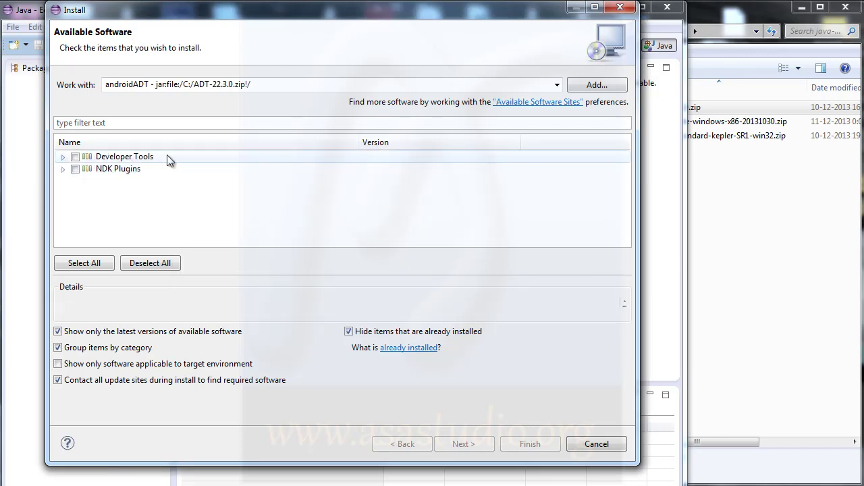
Select Developer Tools for installation, review each Android component in the install details and proceed to the licenses.
{"action": "left_click", "coordinate": [75, 156]}
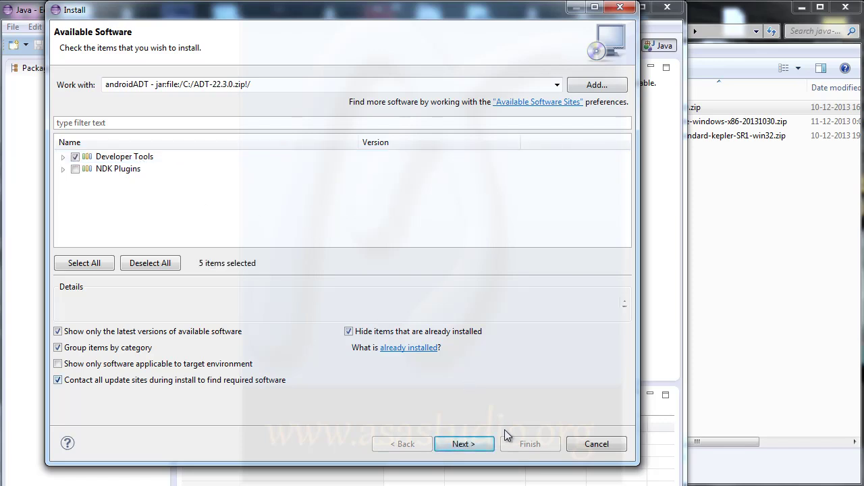
{"action": "left_click", "coordinate": [472, 449]}
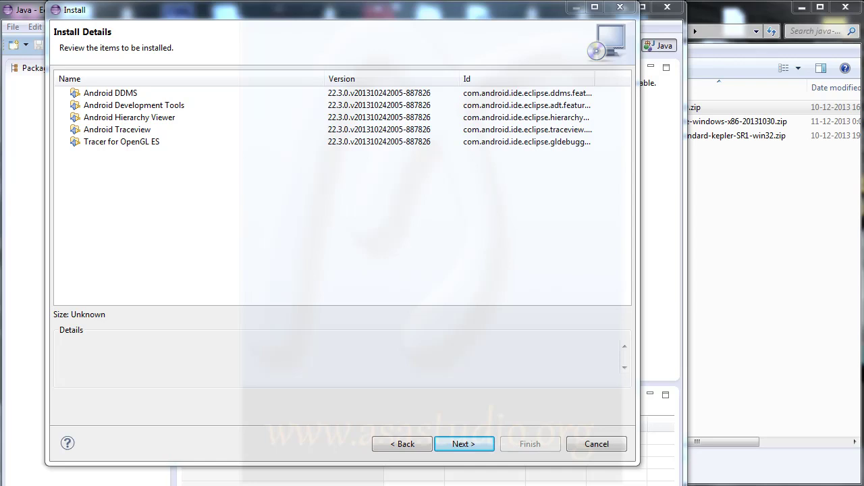
{"action": "left_click", "coordinate": [110, 94]}
{"action": "left_click", "coordinate": [110, 106]}
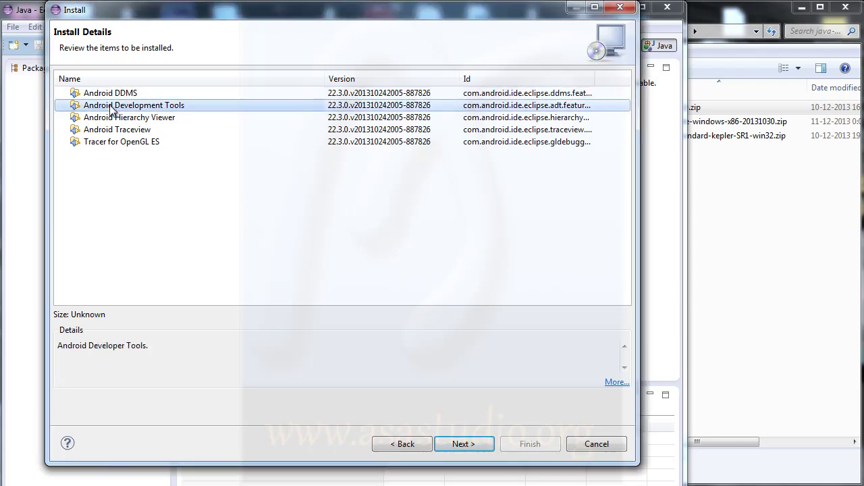
{"action": "left_click", "coordinate": [108, 118]}
{"action": "left_click", "coordinate": [110, 130]}
{"action": "left_click", "coordinate": [111, 143]}
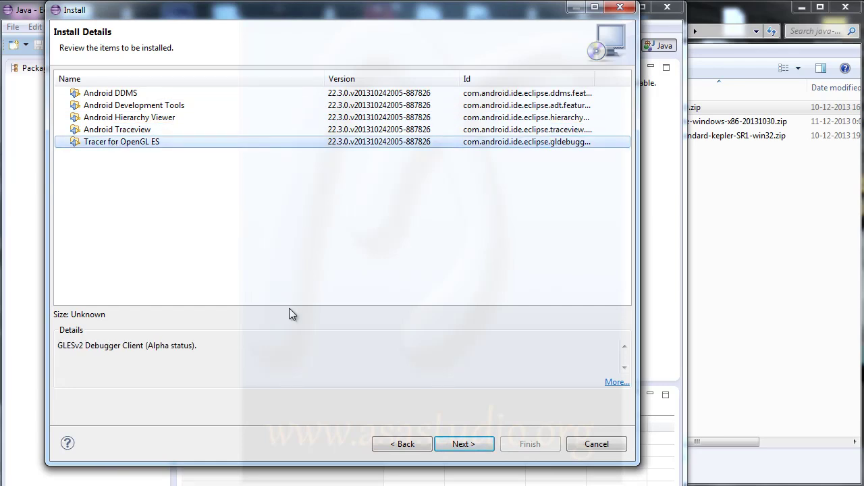
{"action": "left_click", "coordinate": [475, 448]}
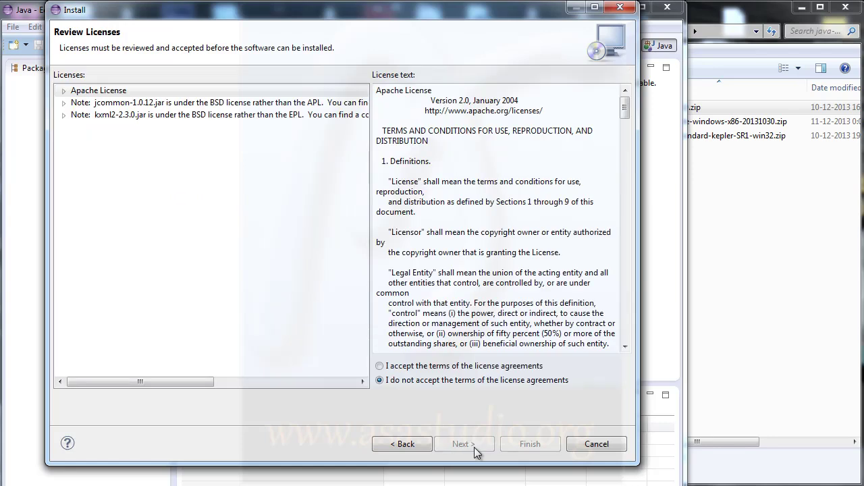
Review the Apache, jcommon-1.0.12.jar and kxml2-2.3.0.jar license texts and accept the terms of the license agreements.
{"action": "left_click", "coordinate": [111, 103]}
{"action": "left_click", "coordinate": [108, 116]}
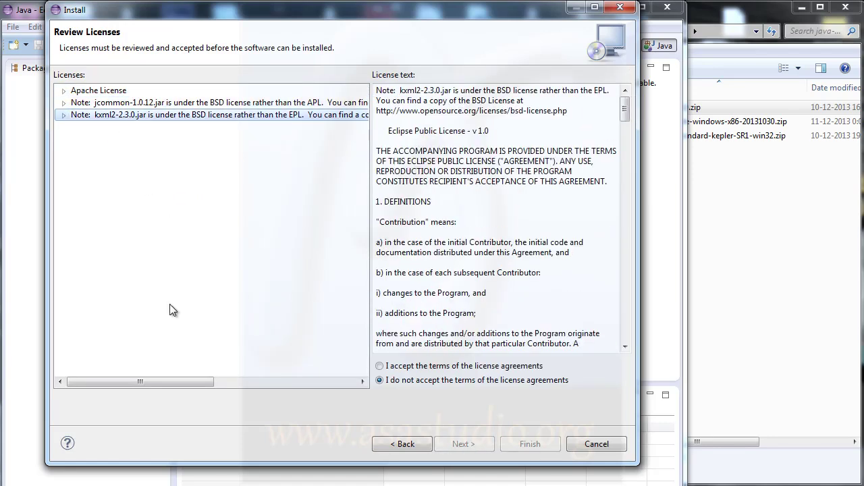
{"action": "left_click", "coordinate": [379, 367]}
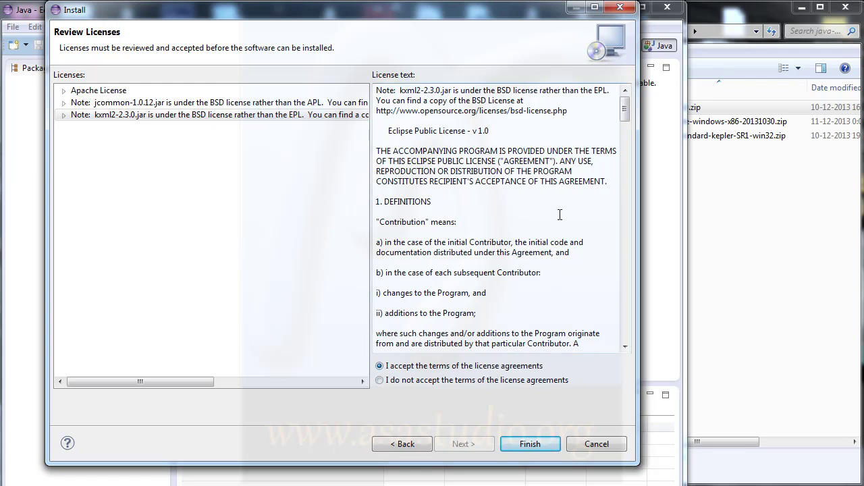
{"action": "scroll", "coordinate": [560, 215], "scroll_direction": "down", "scroll_amount": 10}
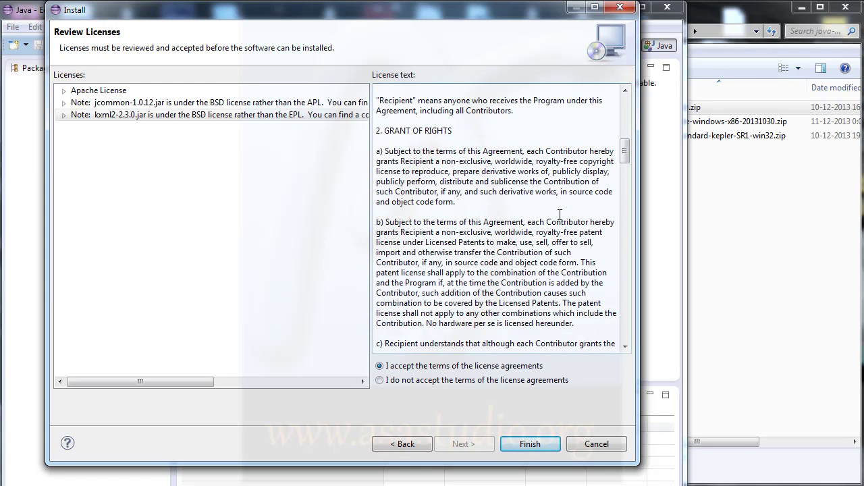
{"action": "scroll", "coordinate": [560, 223], "scroll_direction": "down", "scroll_amount": 12}
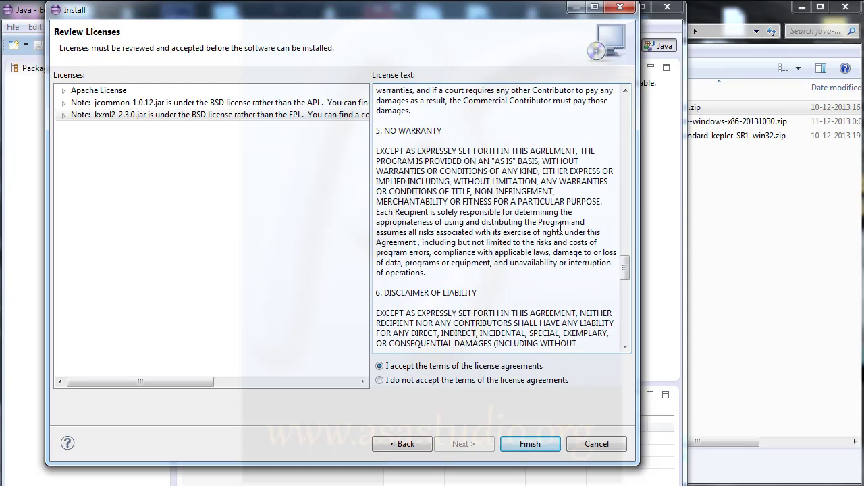
{"action": "left_click", "coordinate": [95, 102]}
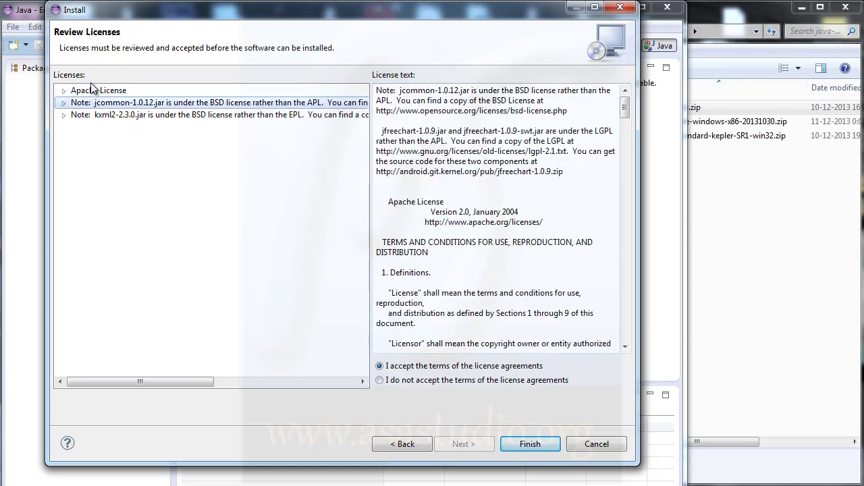
{"action": "left_click", "coordinate": [91, 92]}
{"action": "left_click", "coordinate": [160, 115]}
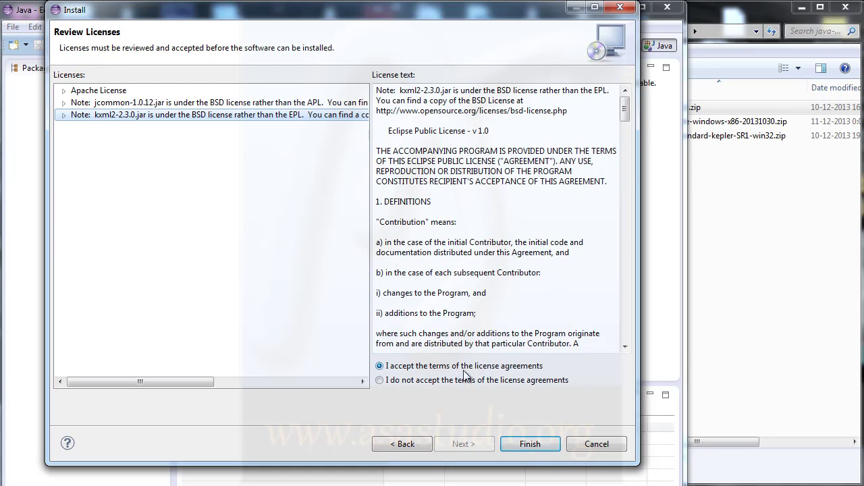
Run the Developer Tools installation with its progress details shown, and allow the unsigned content to be installed.
{"action": "left_click", "coordinate": [546, 445]}
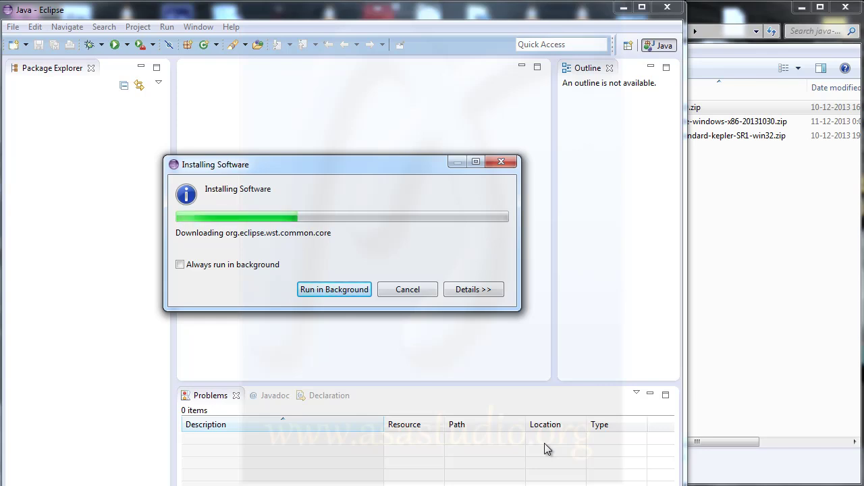
{"action": "left_click", "coordinate": [472, 289]}
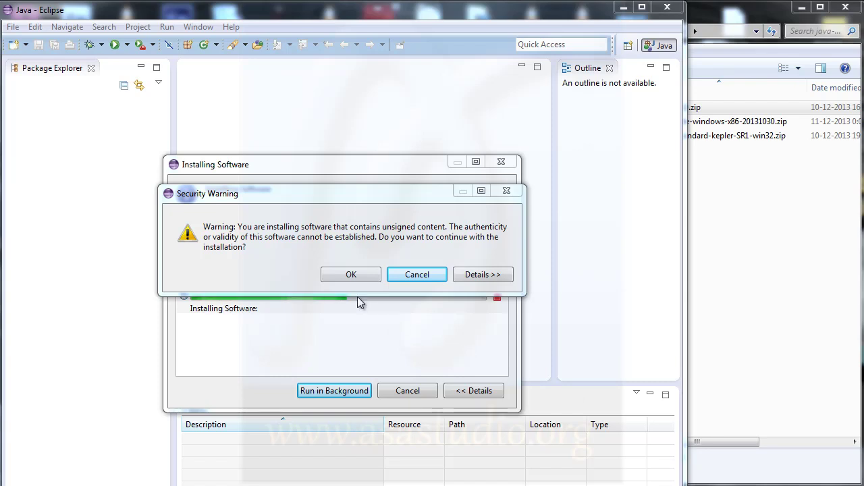
{"action": "left_click", "coordinate": [351, 274]}
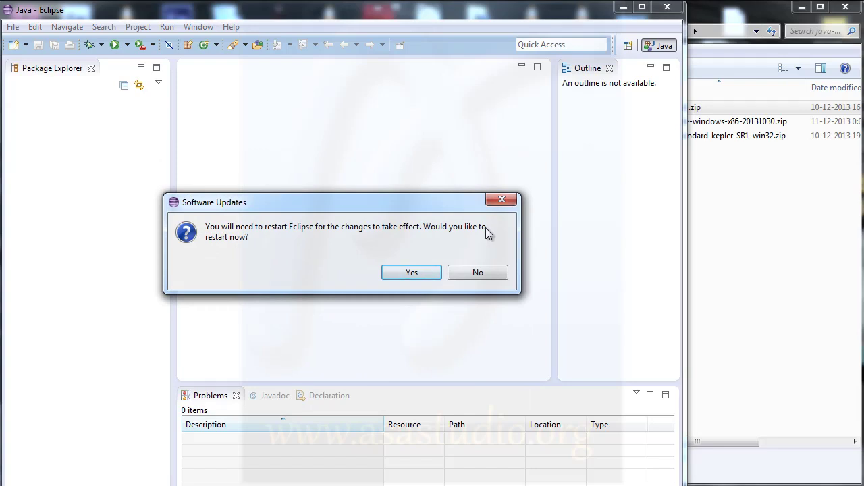
Restart Eclipse with the workspace C:\eclipse-project\java-android-untuk-pemula and dismiss the Android SDK location message.
{"action": "left_click", "coordinate": [412, 273]}
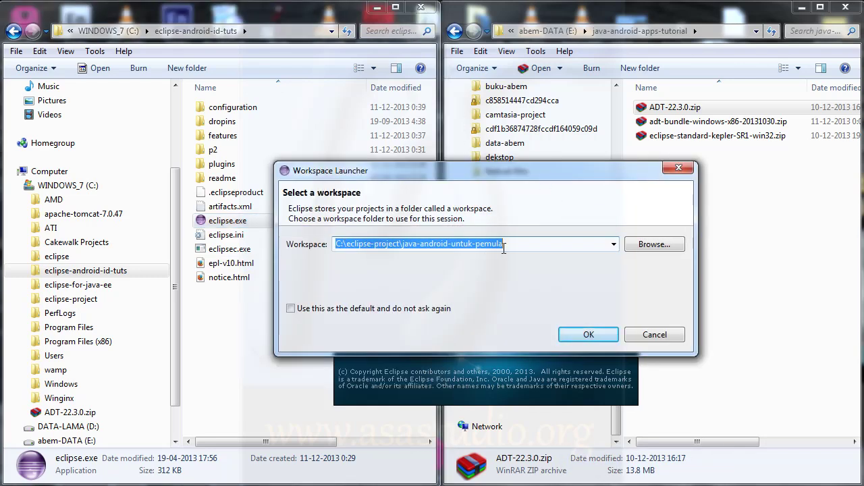
{"action": "left_click", "coordinate": [586, 336]}
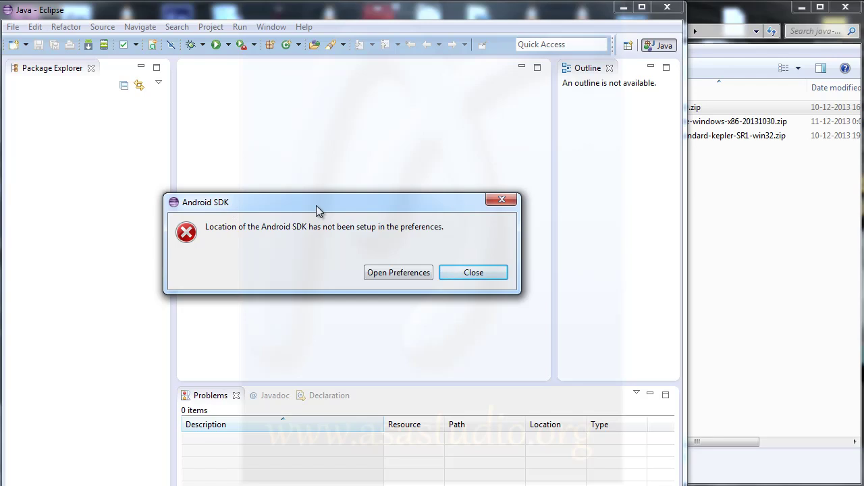
{"action": "left_click", "coordinate": [478, 271]}
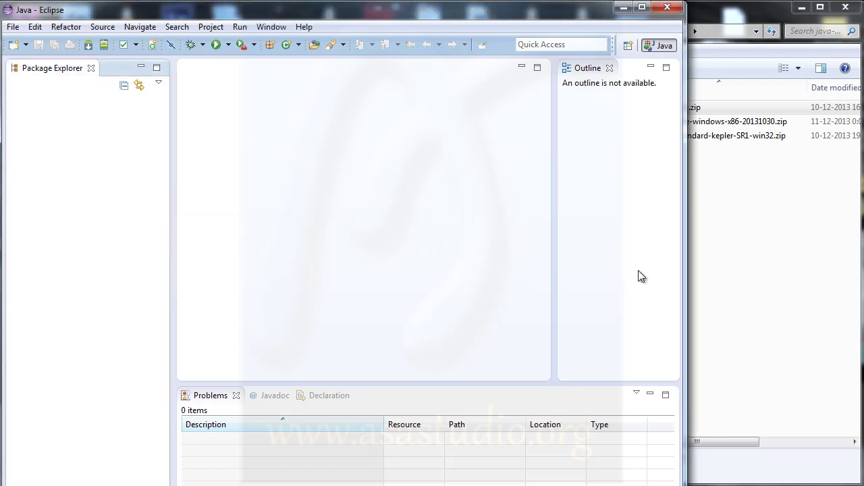